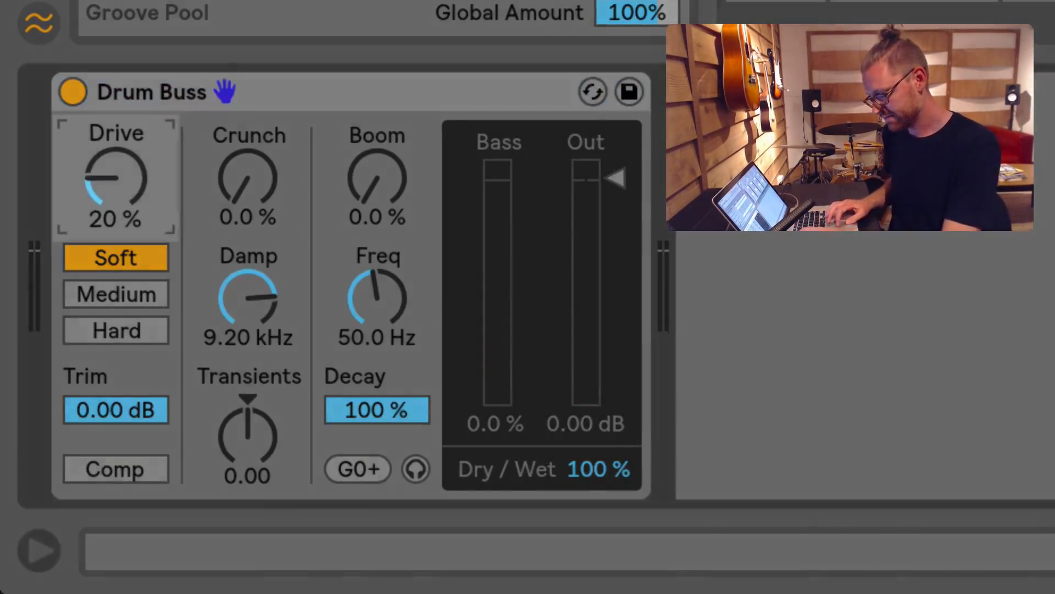
Raise Drum Buss Drive to 38% and enable its compressor
drag(112, 190, 112, 173)
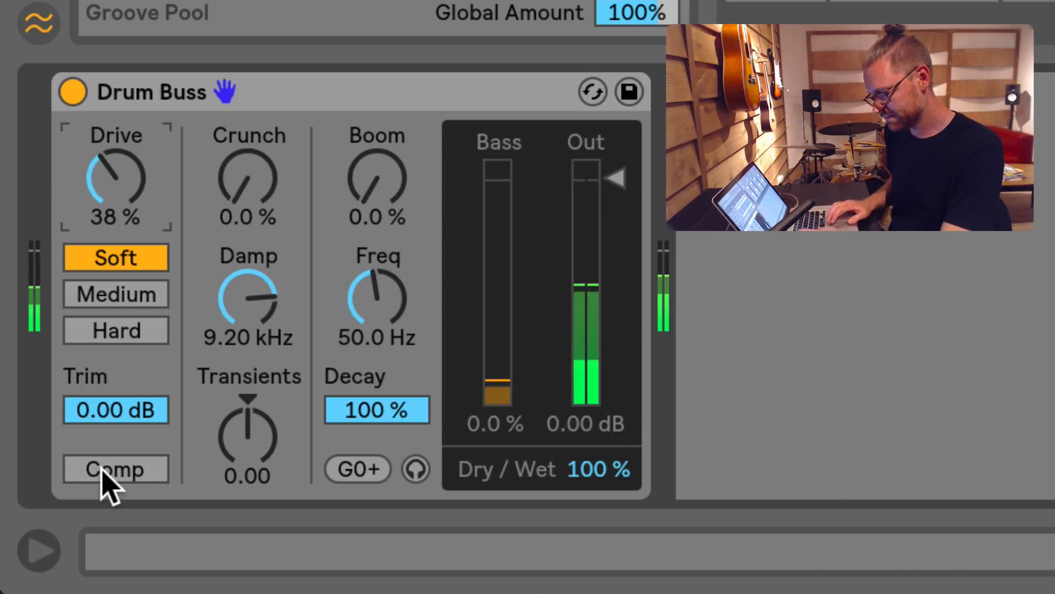
click(107, 470)
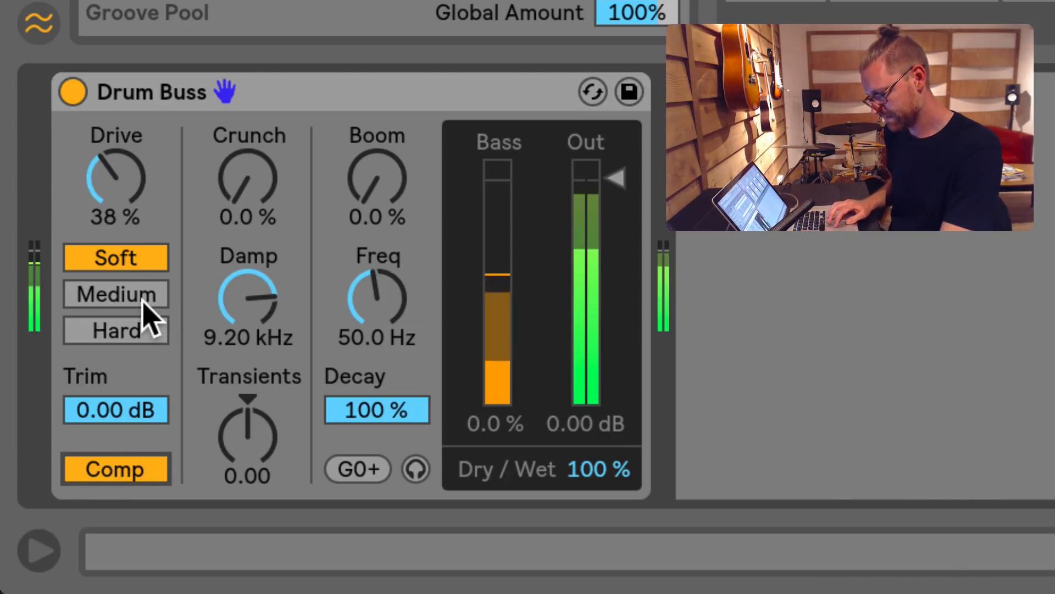
click(103, 157)
Audition the Medium and Hard distortion types, set Drive to 35% and settle on Soft
click(97, 294)
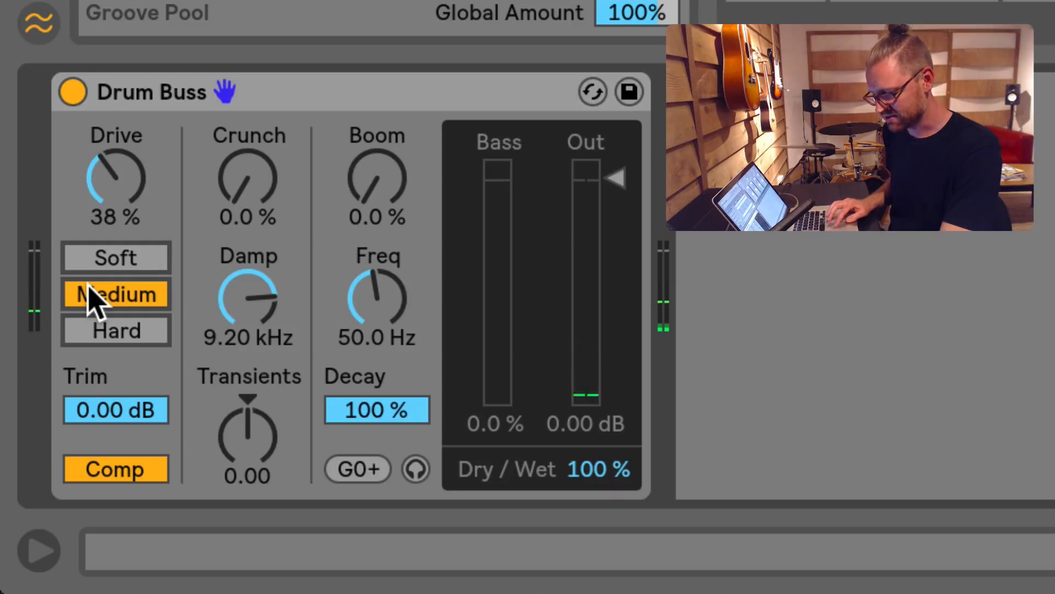
click(107, 333)
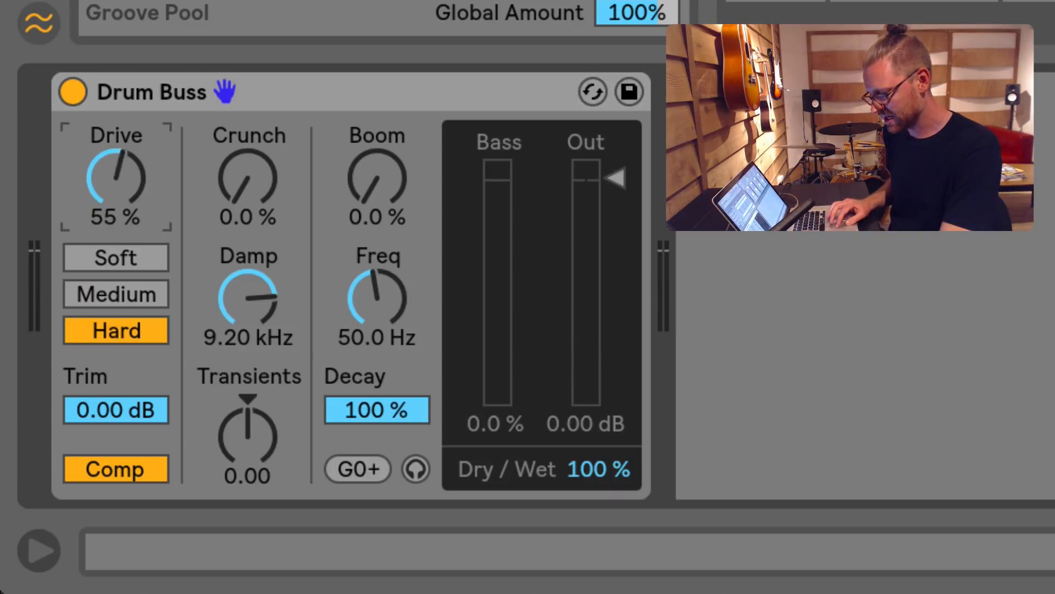
drag(116, 177, 116, 201)
click(113, 263)
click(107, 294)
click(112, 254)
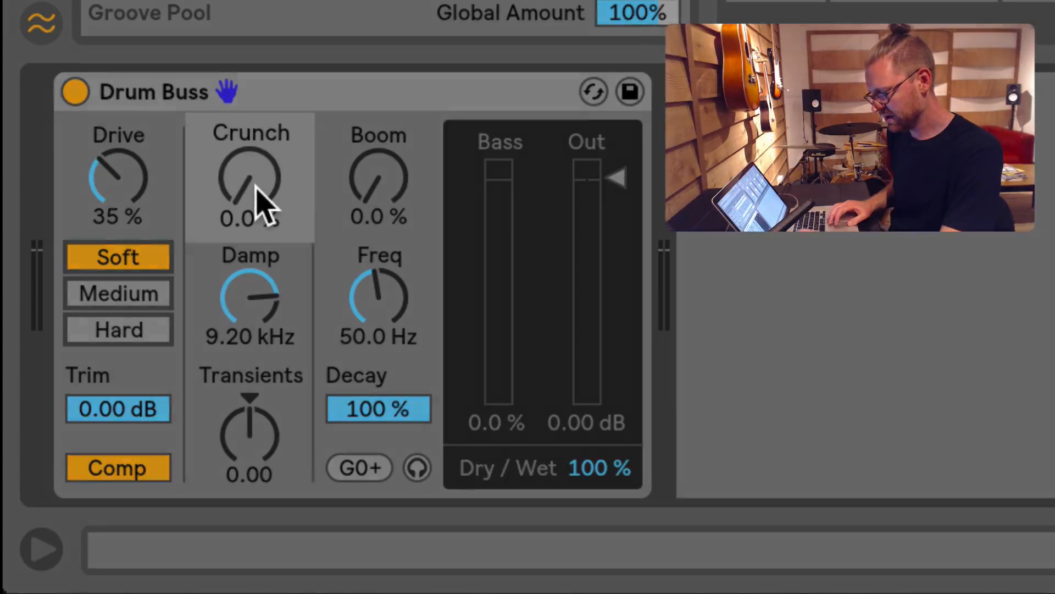
Set Crunch to 64%, sweep Damp across its range and settle it at 6.77 kHz
drag(256, 190, 256, 122)
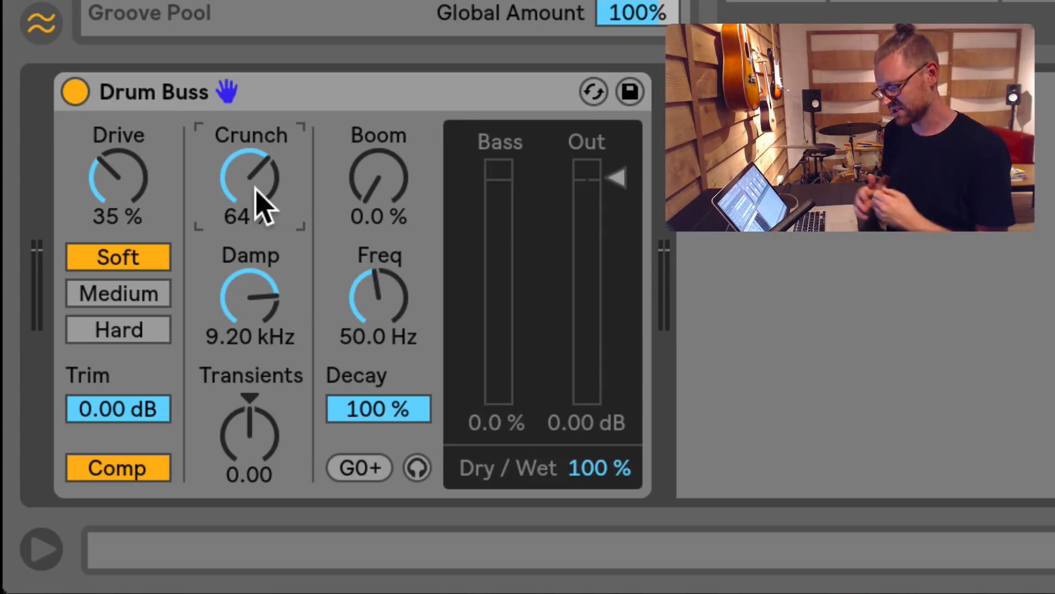
drag(276, 349, 275, 394)
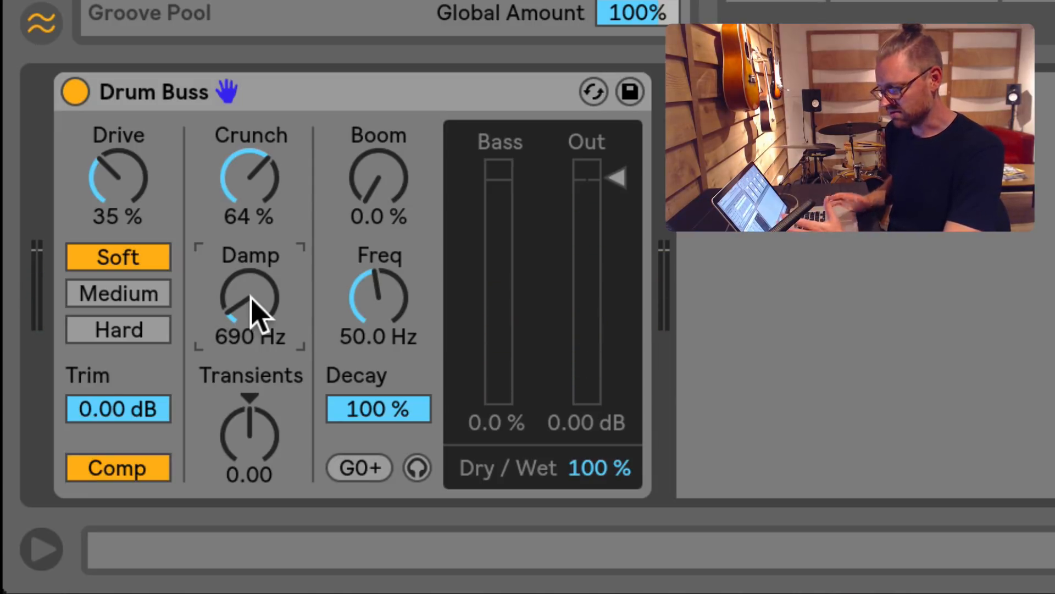
drag(252, 308, 252, 256)
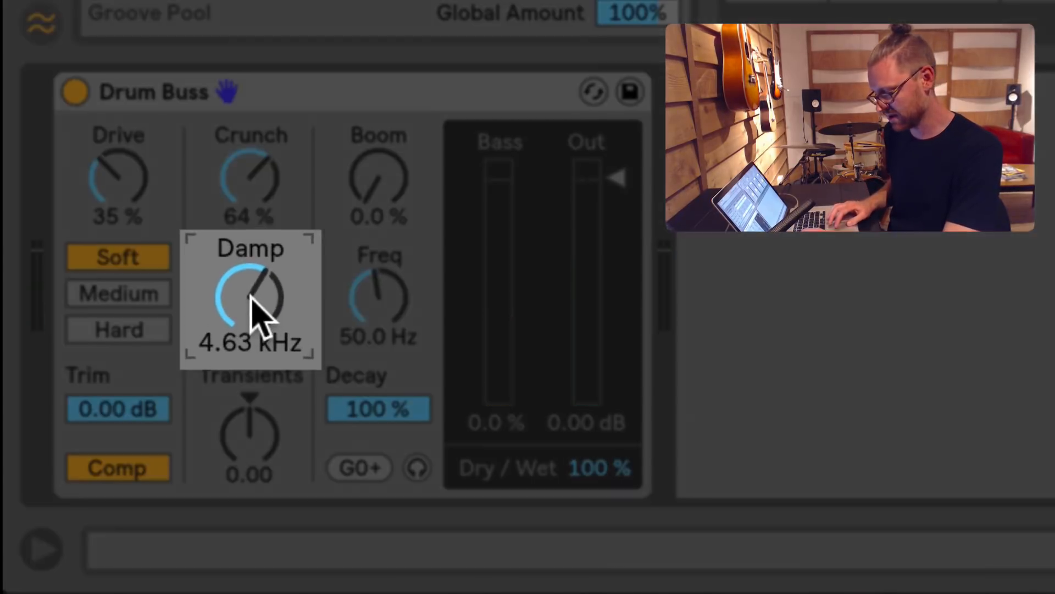
mouse_move(251, 306)
mouse_down()
mouse_move(252, 281)
mouse_move(252, 311)
mouse_move(251, 282)
mouse_move(250, 292)
mouse_up()
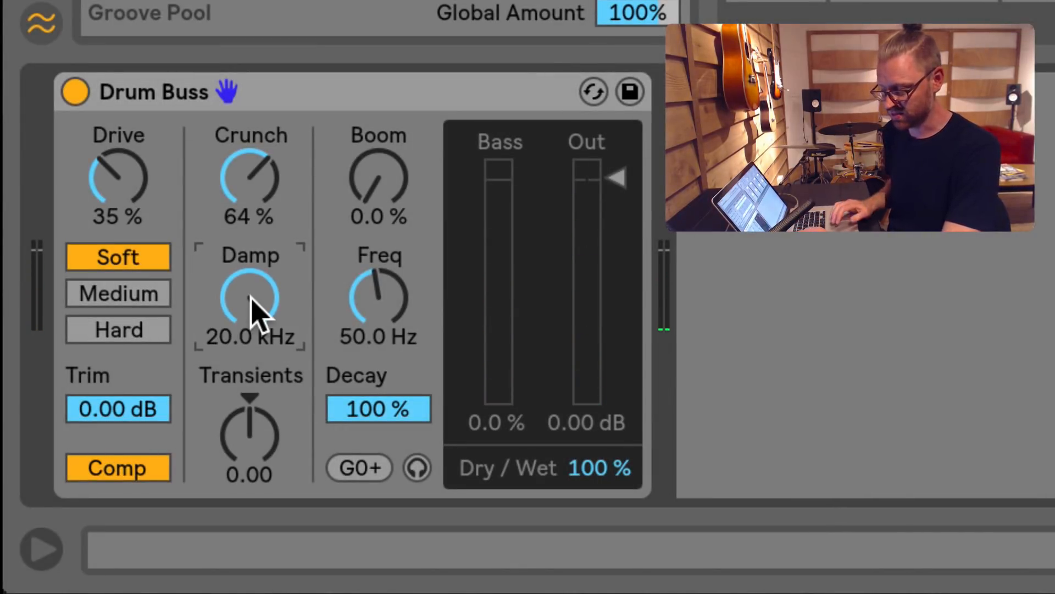
drag(252, 298, 249, 419)
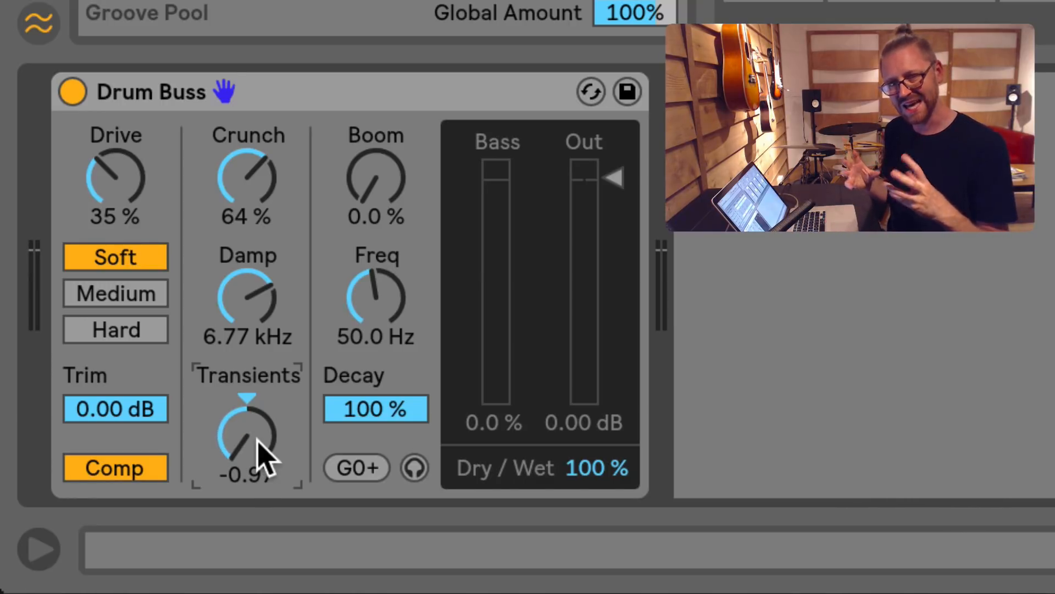
Reset Transients to 0.00 and play the drums to hear the neutral setting
drag(257, 443, 255, 420)
click(248, 397)
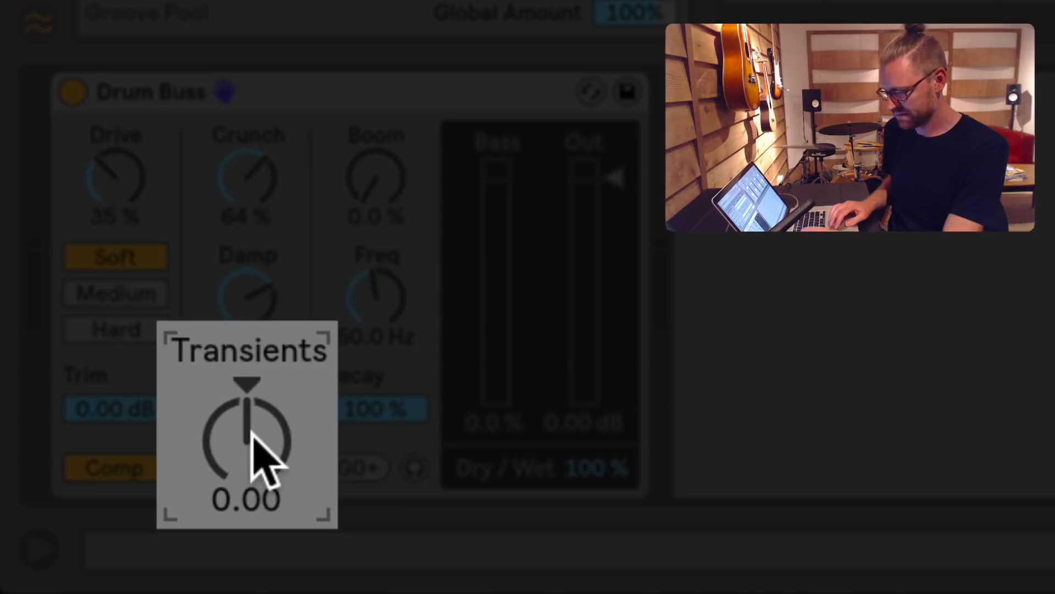
key(space)
mouse_move(249, 429)
mouse_down()
mouse_move(249, 516)
mouse_move(249, 334)
mouse_move(250, 431)
mouse_up()
click(250, 382)
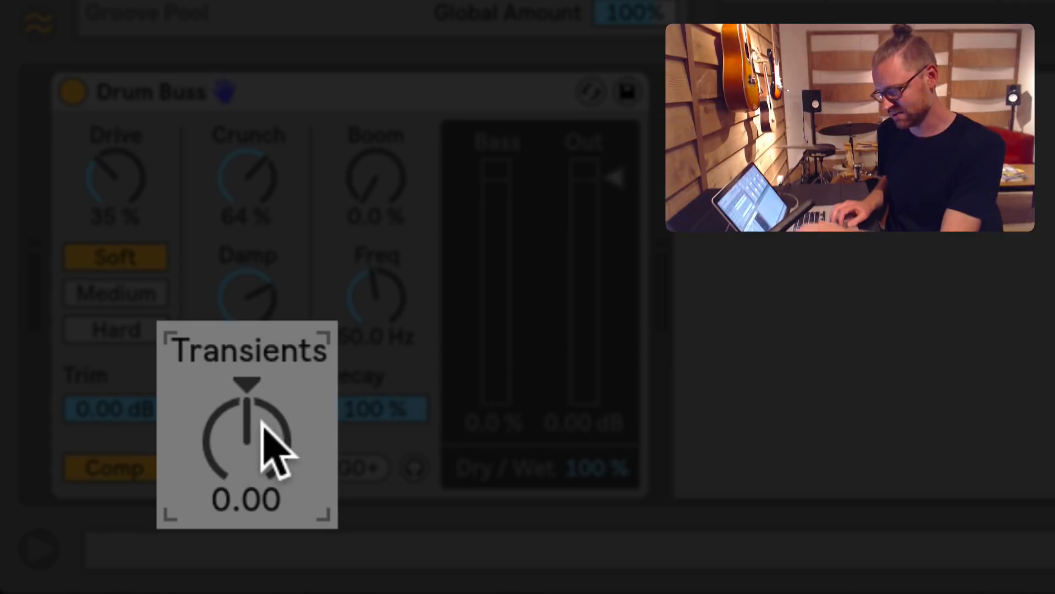
Raise Transients to 1.00 and audition the drums with the boosted setting
drag(245, 434, 246, 385)
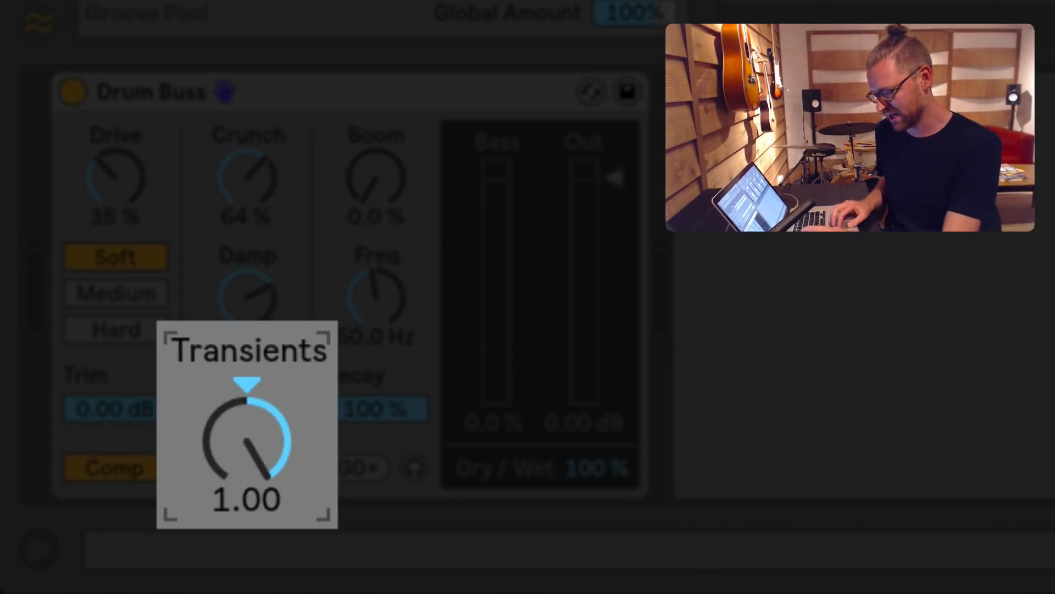
key(space)
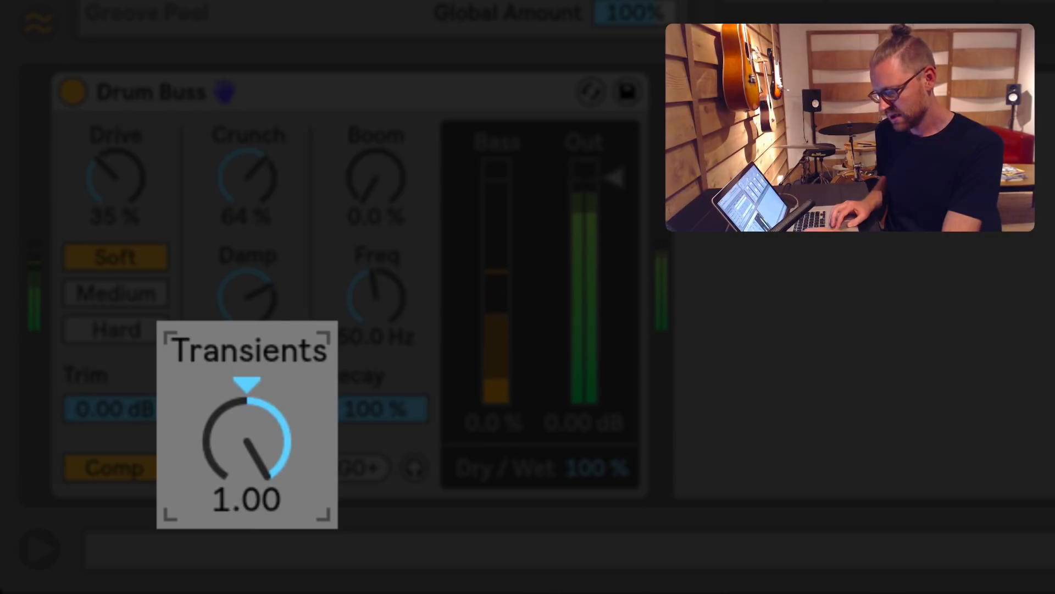
key(space)
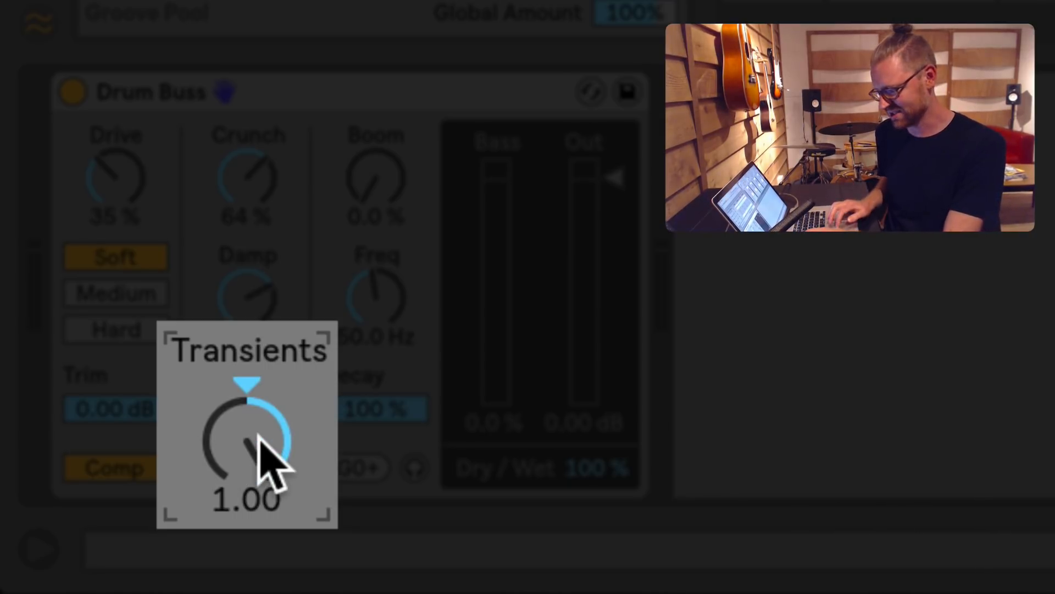
Play the drums while lowering Transients into negative values, settling on -0.52
key(space)
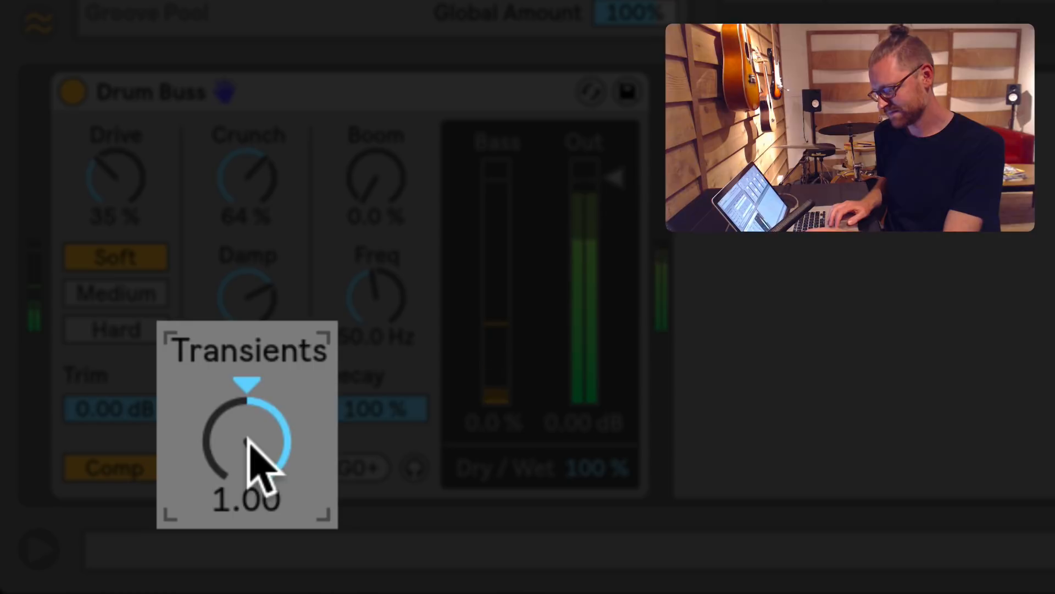
drag(249, 440, 249, 564)
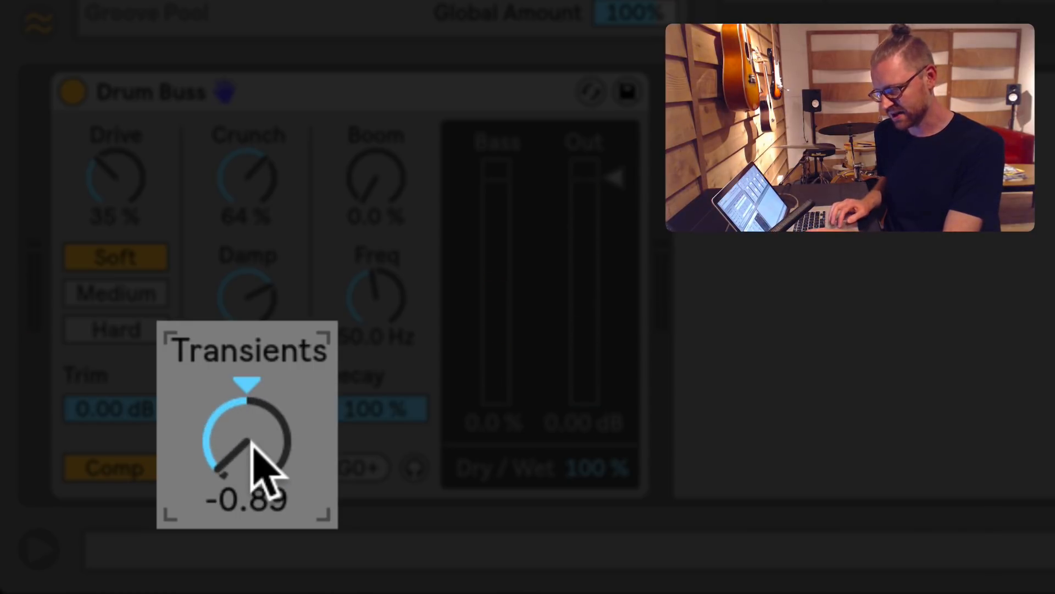
drag(251, 443, 251, 441)
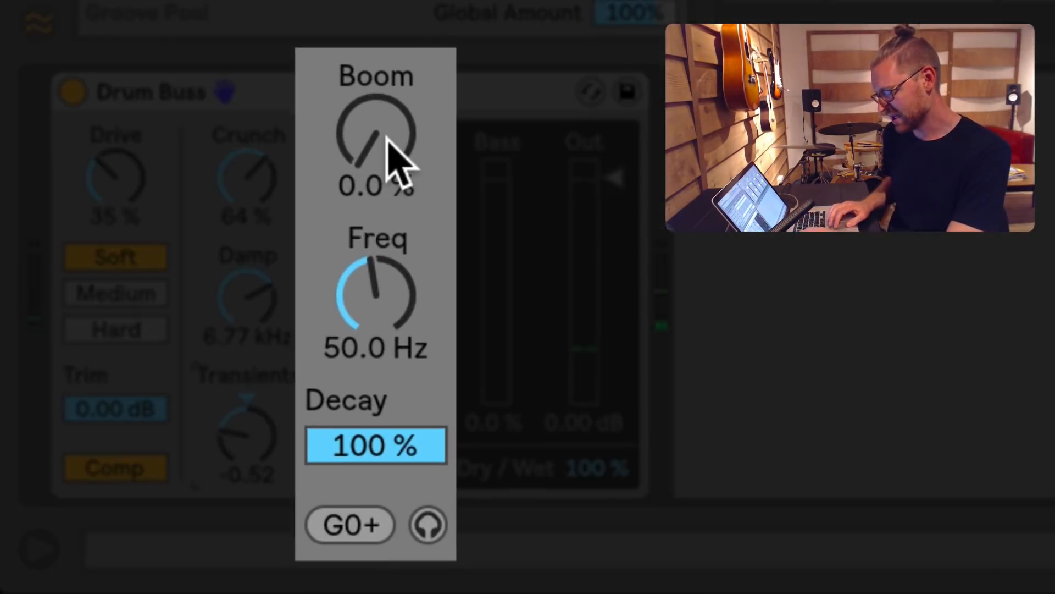
Set Boom to 75% and tune its frequency to exactly C1 at 65.4 Hz
drag(367, 178, 366, 104)
drag(375, 286, 375, 262)
key(space)
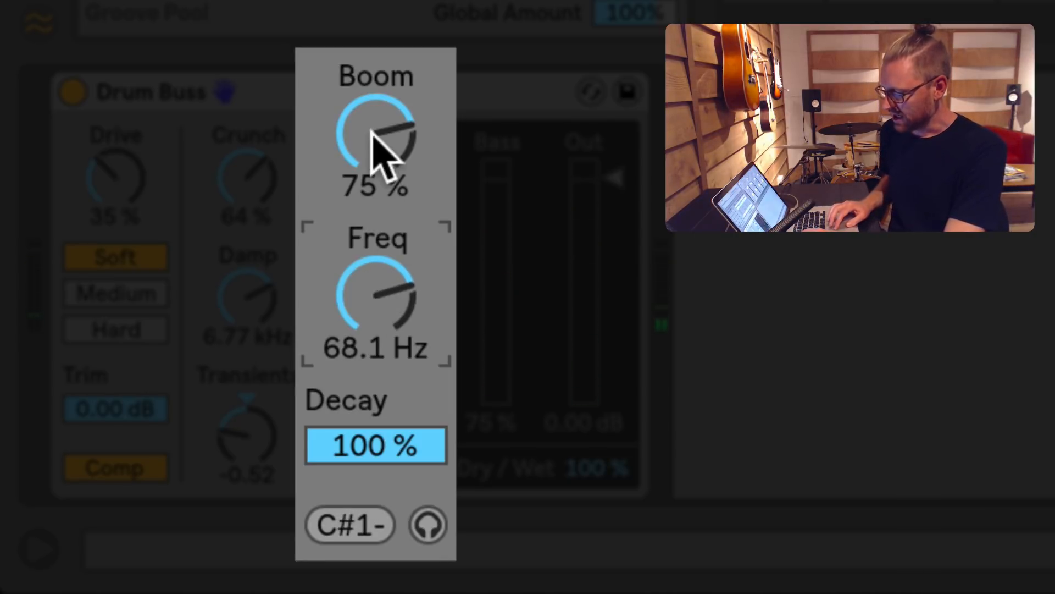
drag(385, 300, 385, 308)
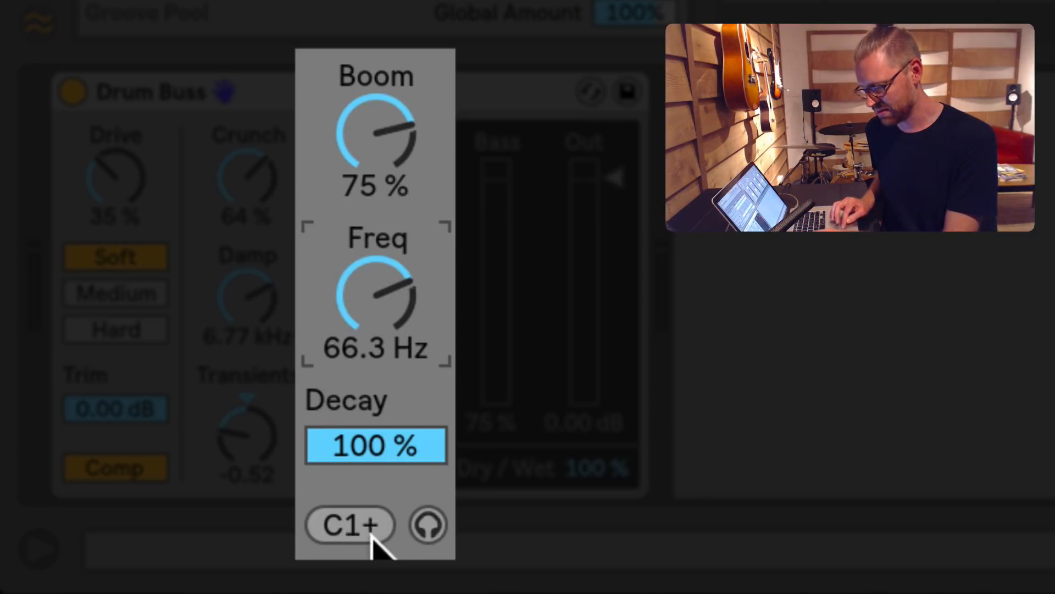
drag(385, 286, 385, 303)
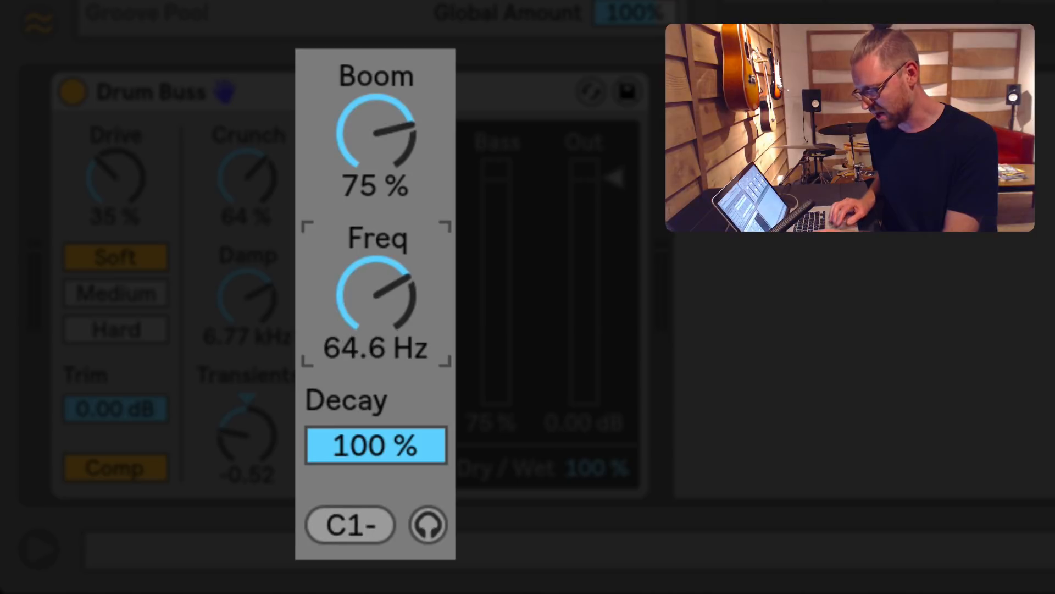
click(351, 525)
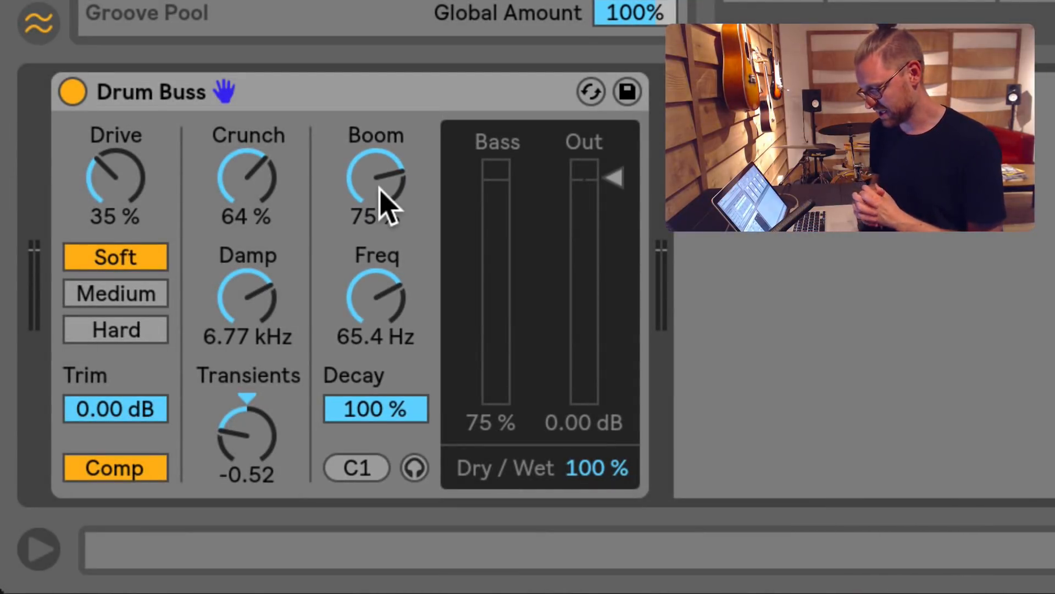
Raise Boom to 87% and shorten its Decay to 71% while listening to the drums
click(385, 323)
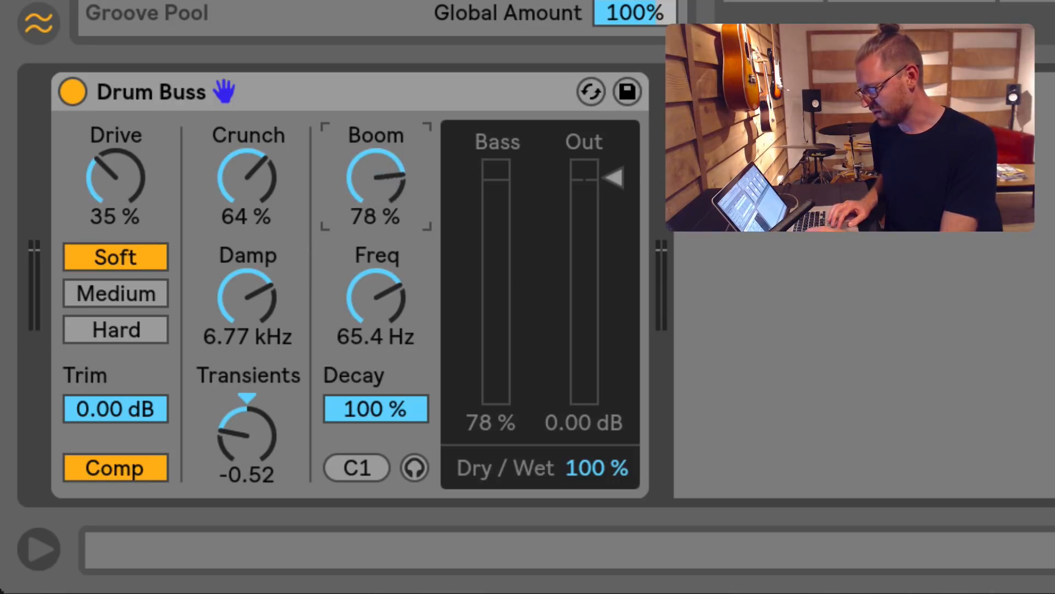
click(366, 412)
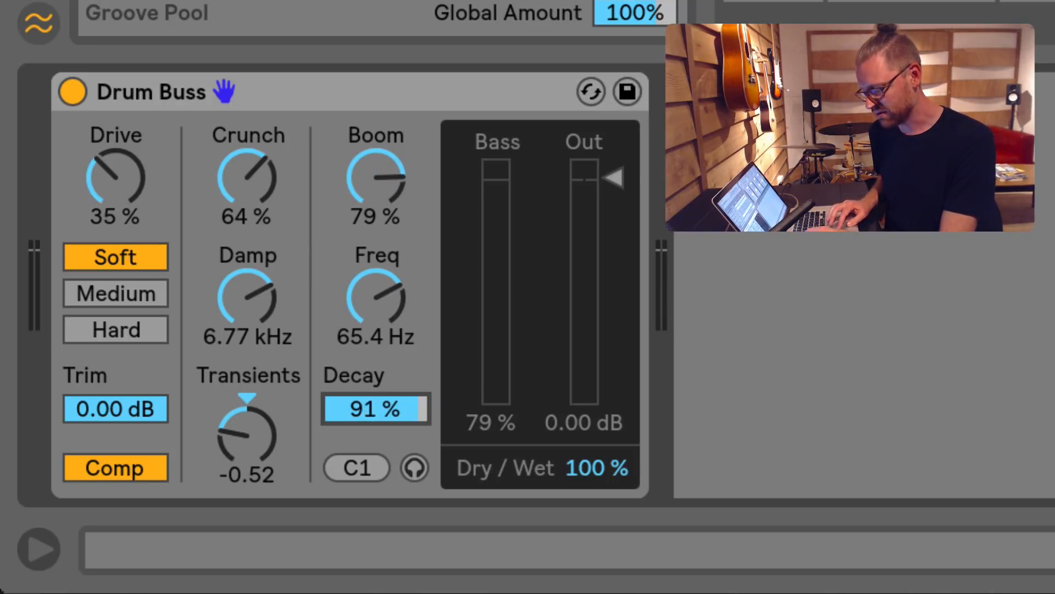
drag(377, 190, 377, 168)
key(space)
click(355, 406)
mouse_move(355, 405)
mouse_down()
mouse_move(355, 381)
mouse_move(355, 439)
mouse_move(351, 418)
mouse_up()
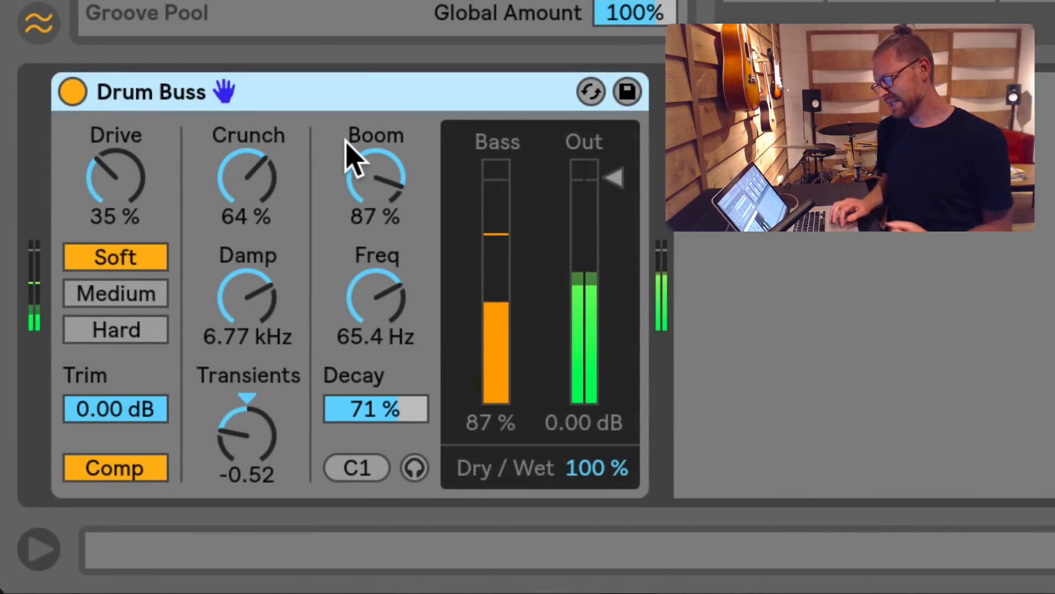
Compare the drum playback with Drum Buss bypassed and switched back on, and stop playback
key(space)
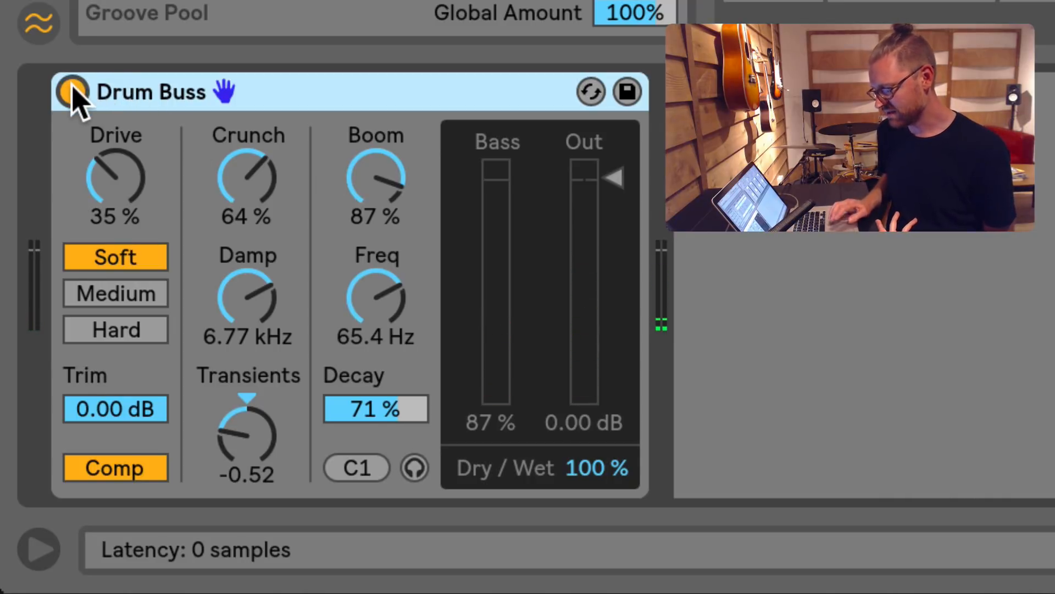
click(72, 91)
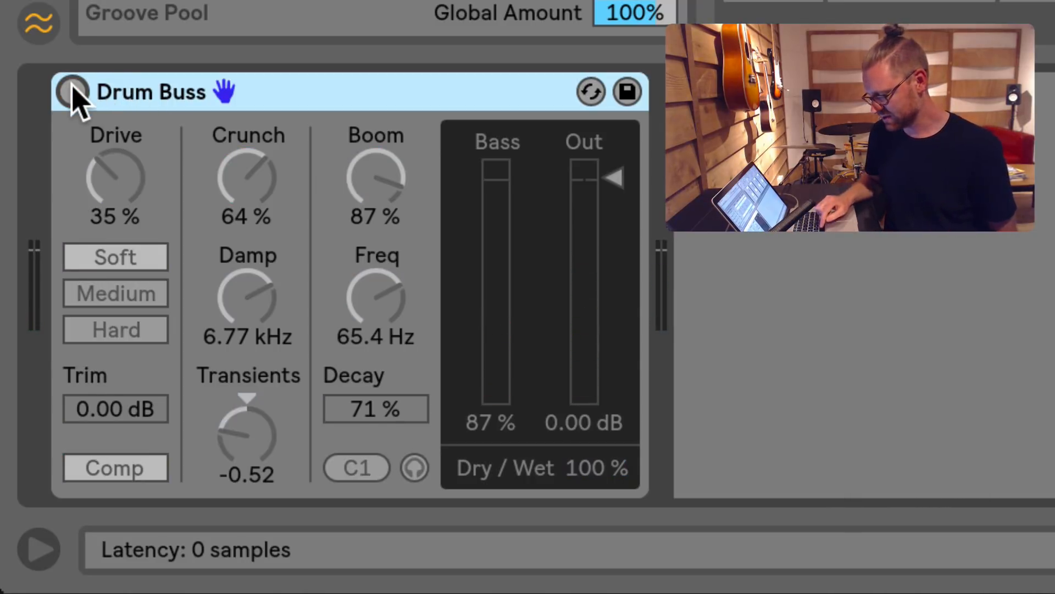
key(space)
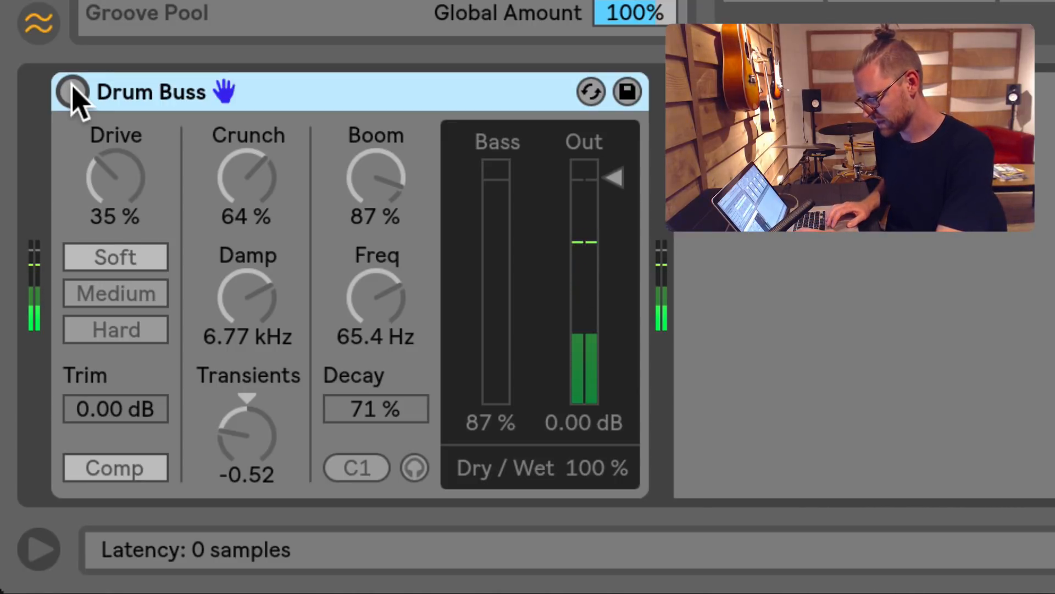
click(72, 92)
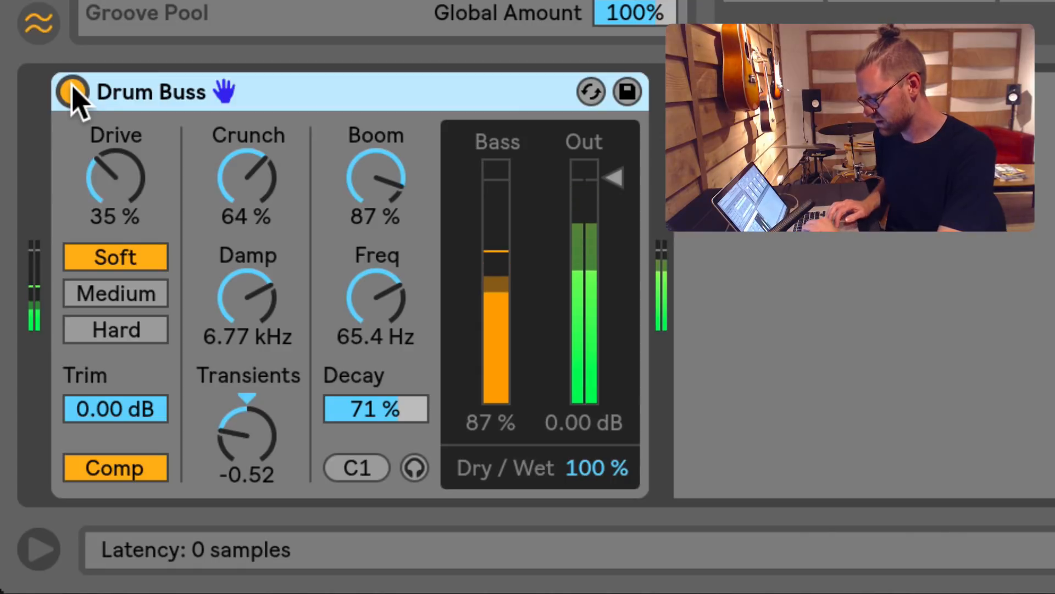
click(756, 249)
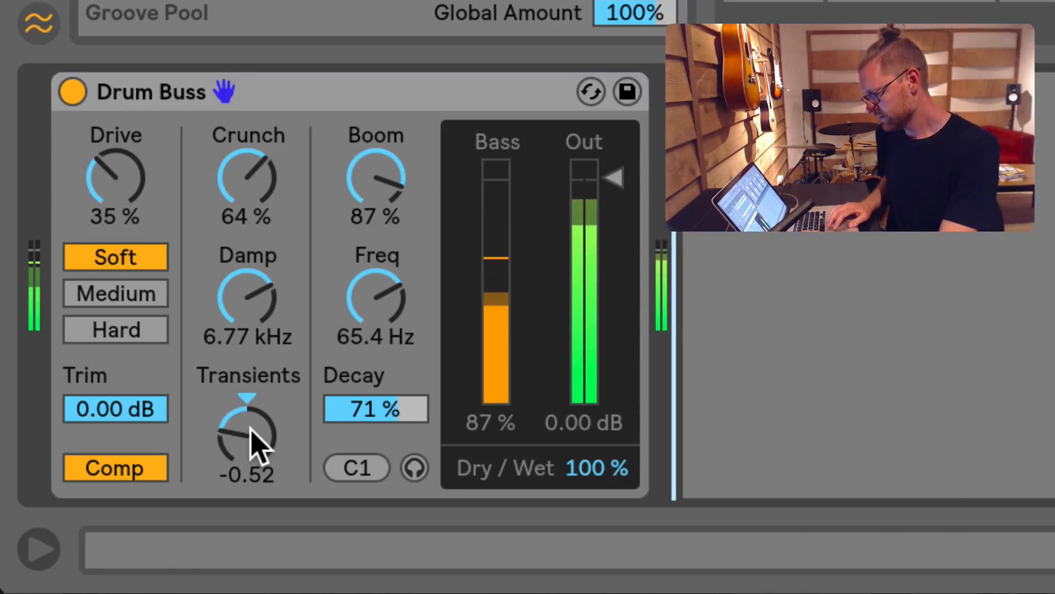
key(space)
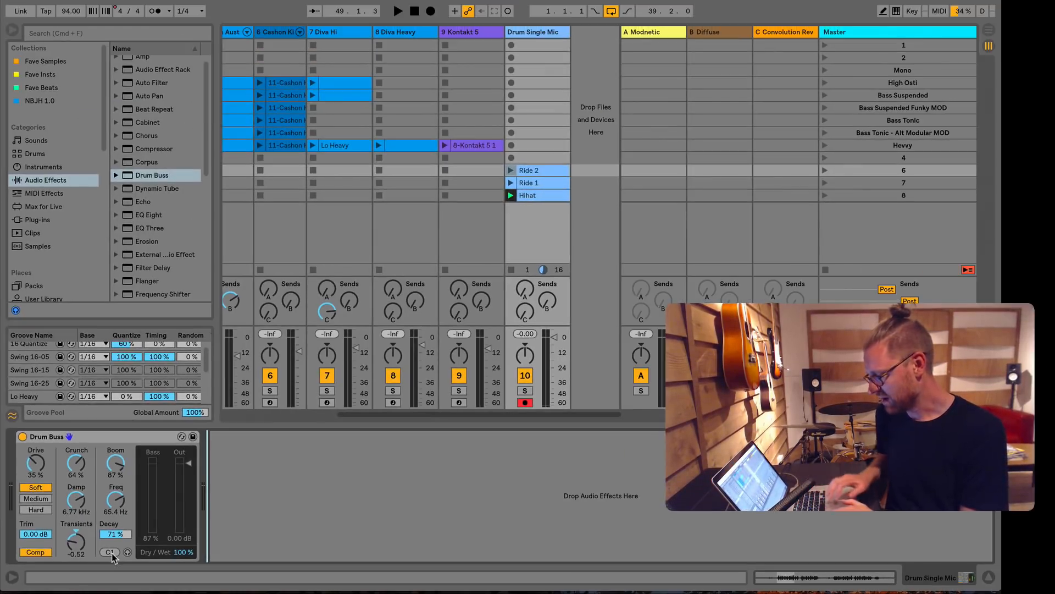
Move the Hihat clip into the Bass Tonic scene on the Drum Single Mic track and launch that scene
drag(535, 171, 536, 174)
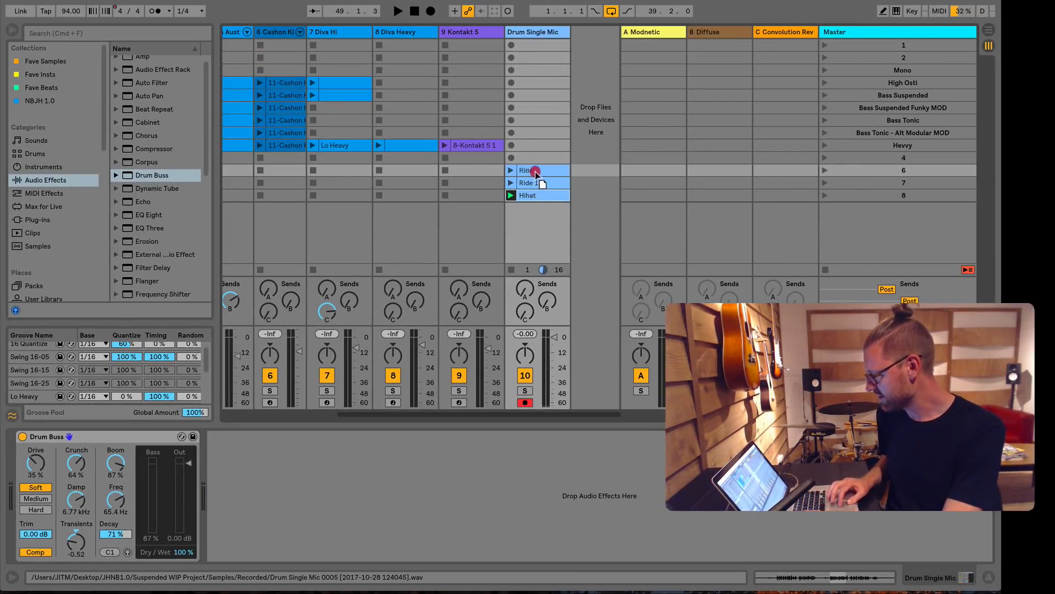
click(531, 196)
click(825, 120)
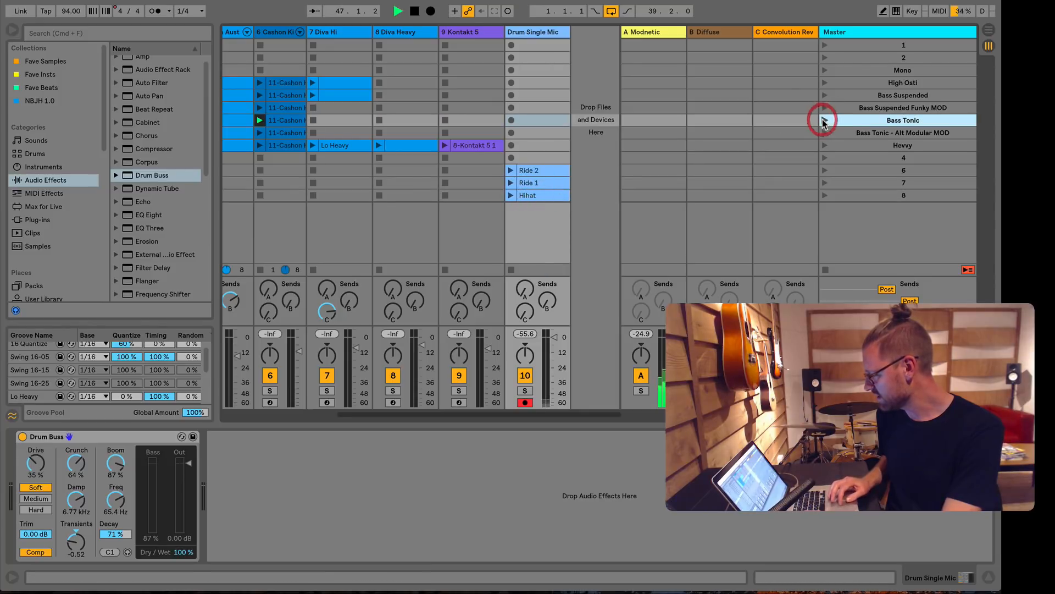
drag(544, 196, 539, 119)
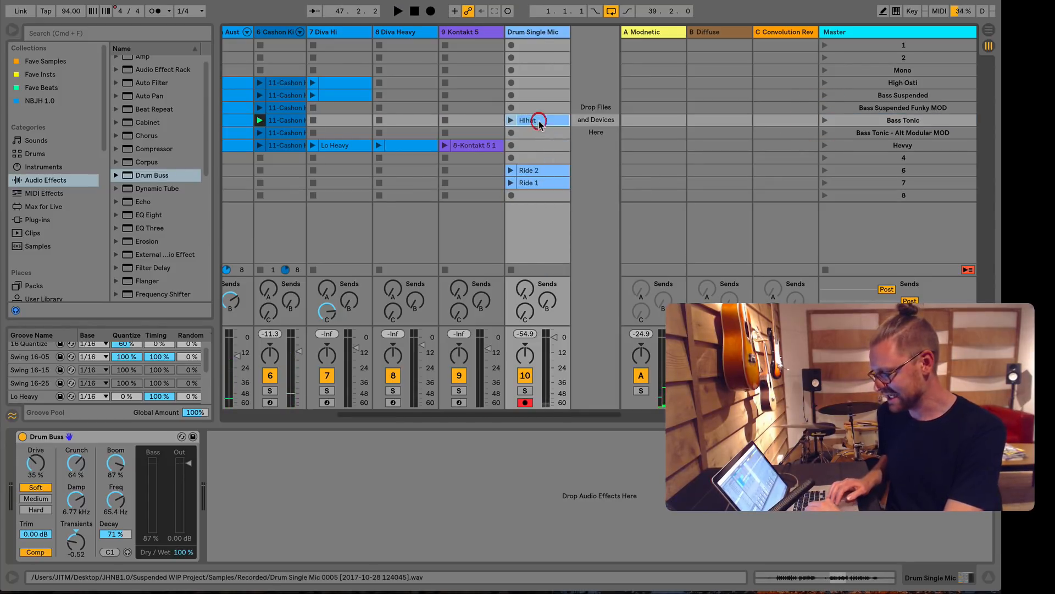
click(826, 120)
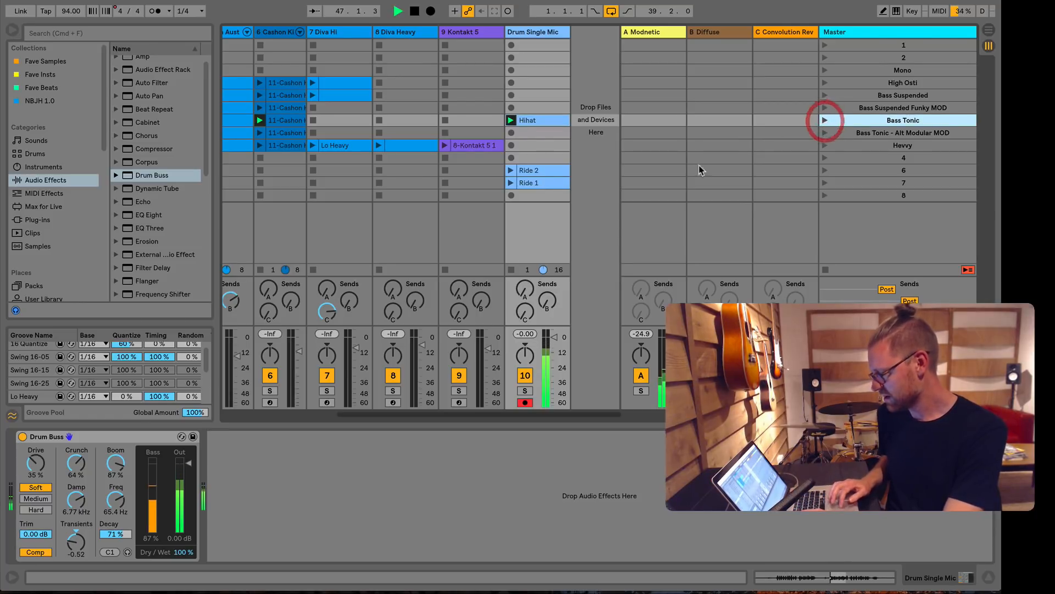
Lower Transients to -0.60 in the Drum Buss on the Drum Single Mic track while the Bass Tonic scene plays
click(532, 123)
click(142, 438)
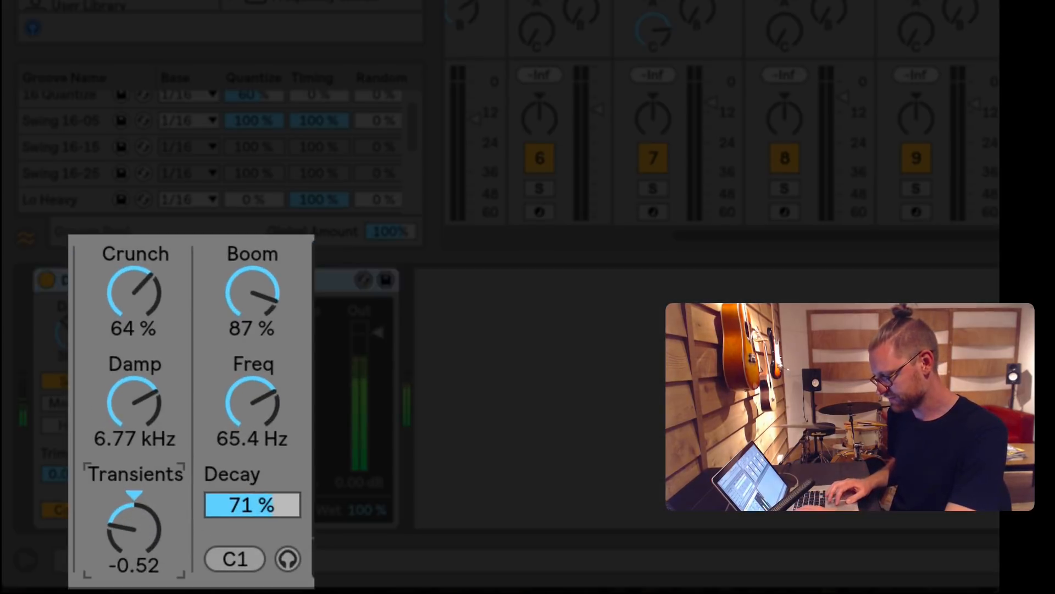
drag(159, 474, 160, 484)
drag(134, 529, 133, 565)
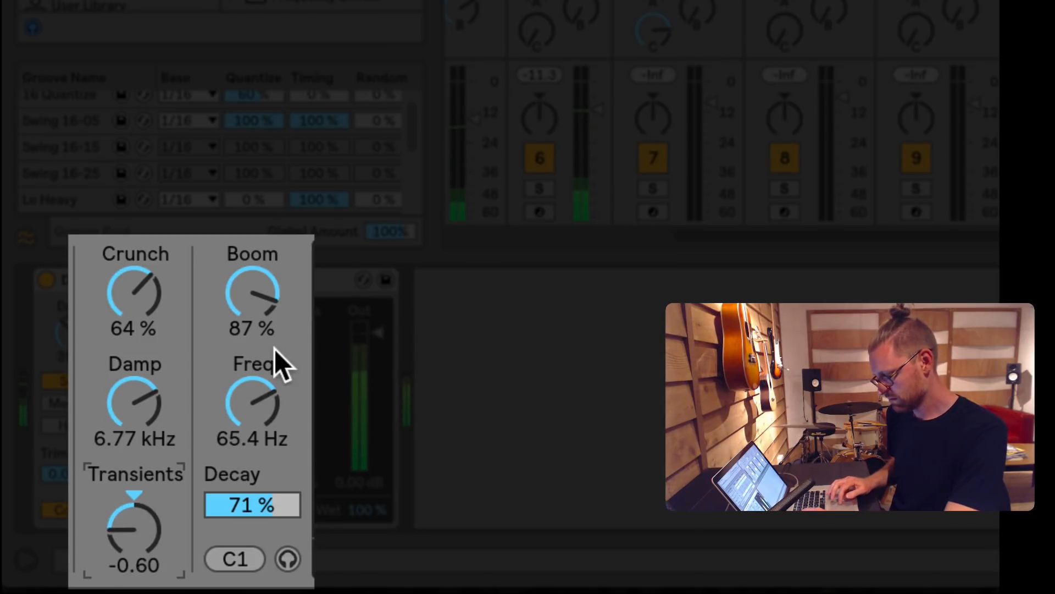
Raise Boom to 90% and lengthen its Decay to 81%
drag(259, 299, 259, 293)
mouse_move(239, 510)
mouse_down()
mouse_move(251, 508)
mouse_move(238, 510)
mouse_up()
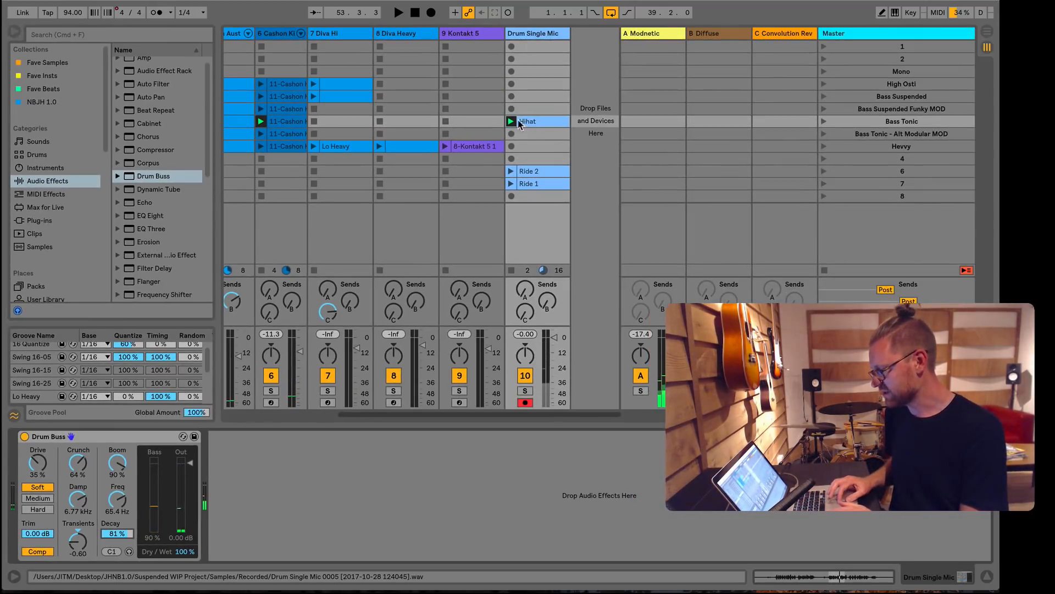
Move the Hihat clip from the Bass Tonic scene to the High Osti scene on the Drum Single Mic track
drag(519, 122, 525, 84)
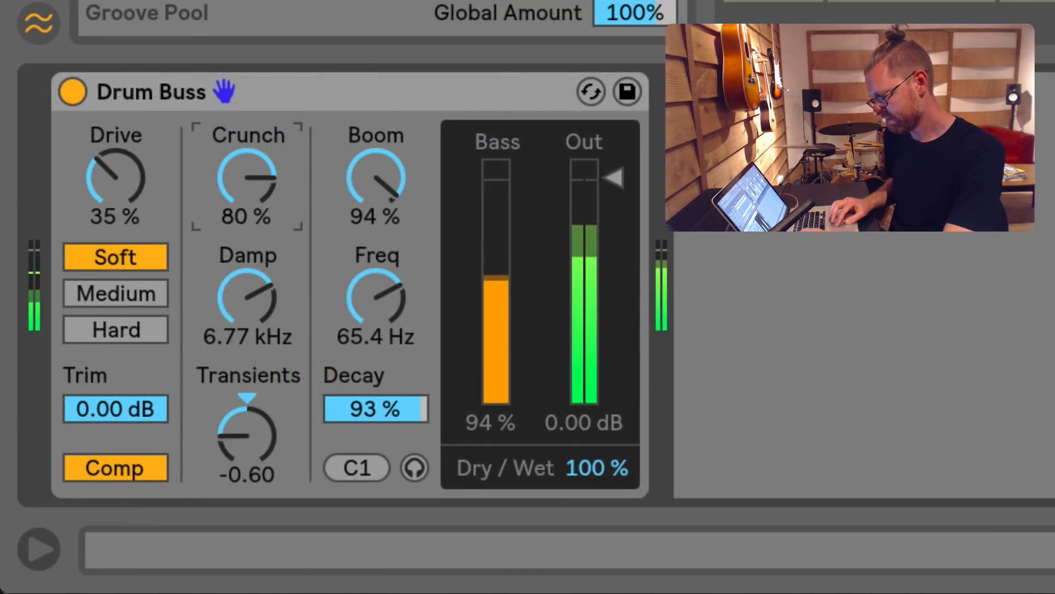
Raise Drive to 45% and reduce Crunch to 54% while listening to the drums
drag(122, 183, 123, 157)
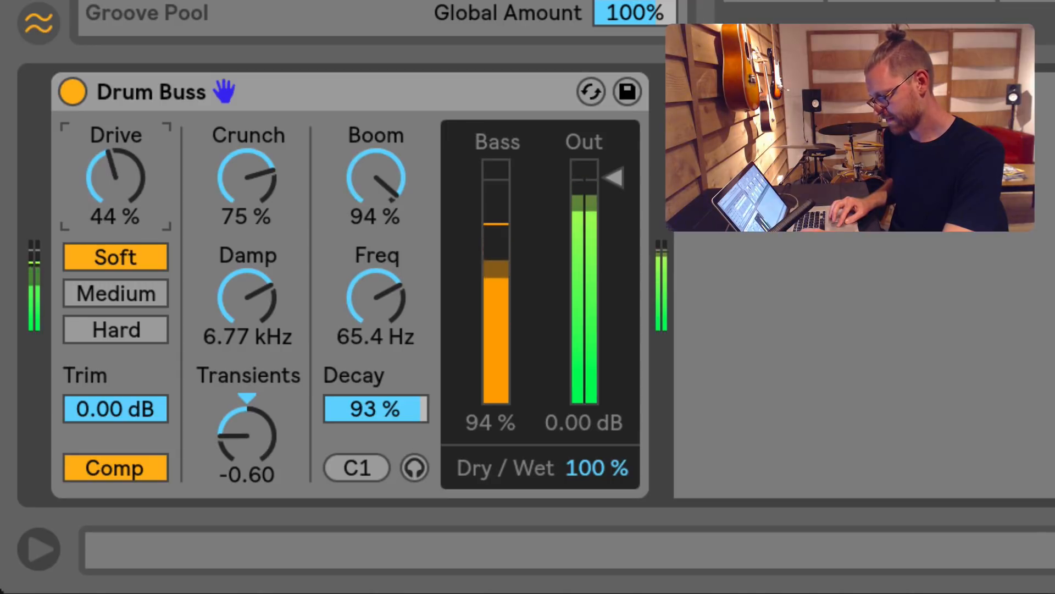
click(264, 205)
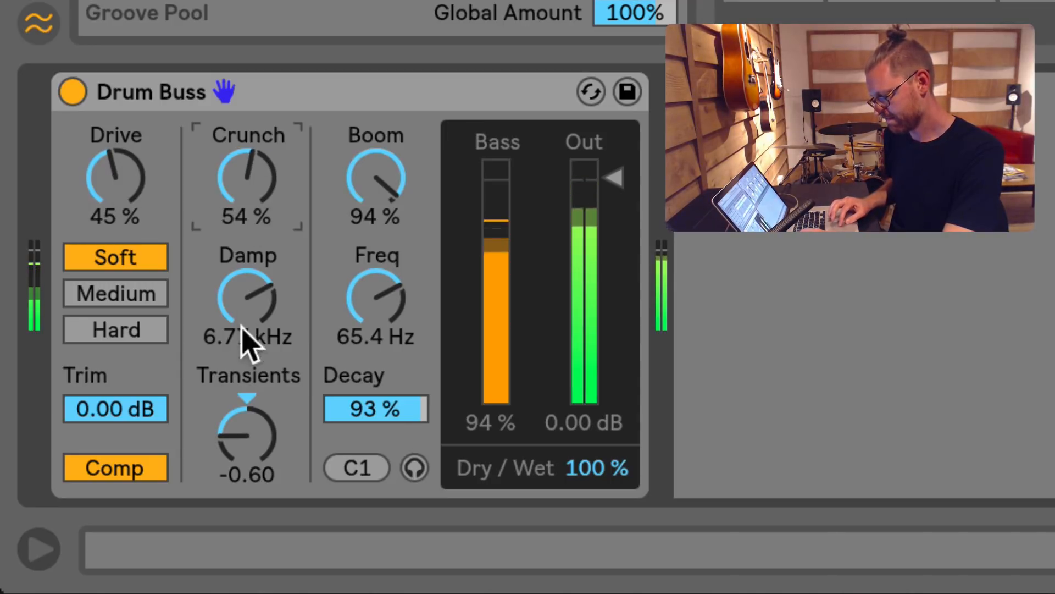
Try Transients at 0.73 and at -0.51 during playback, and return it to 0.00
click(248, 405)
key(Delete)
drag(250, 440, 250, 458)
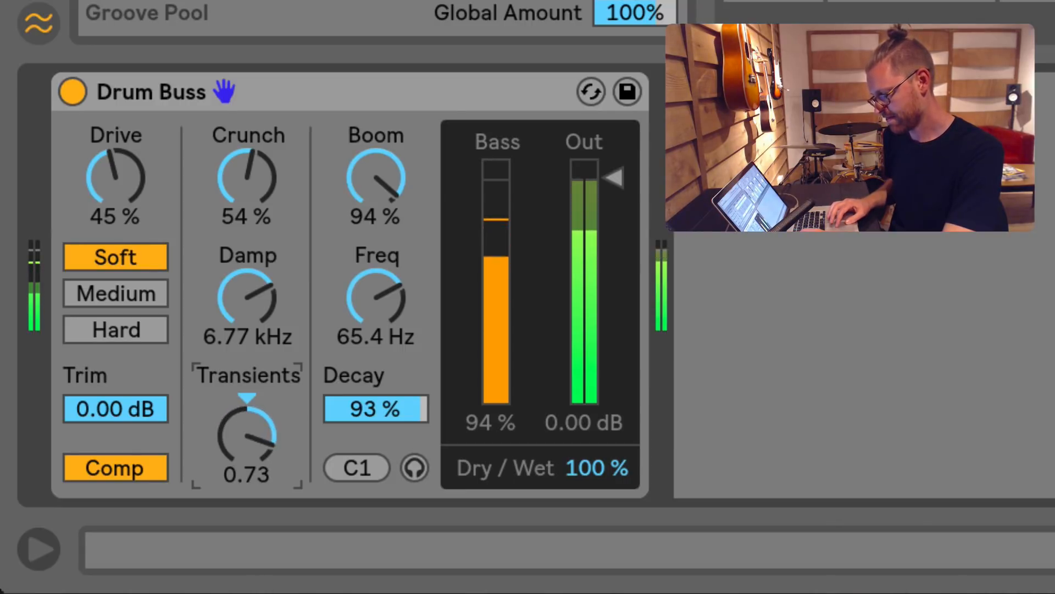
drag(247, 435, 247, 449)
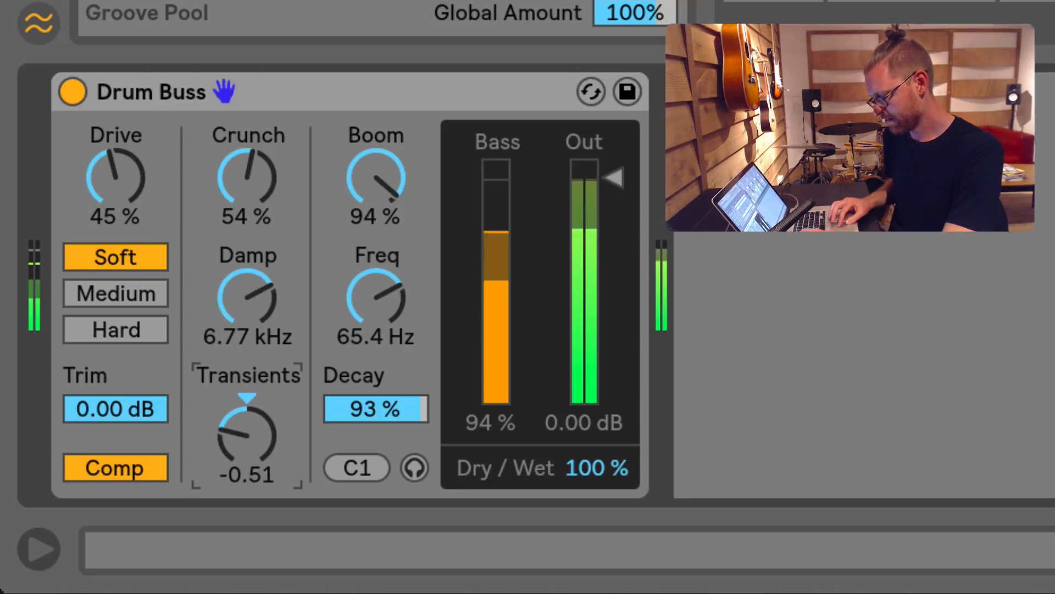
drag(249, 422, 248, 424)
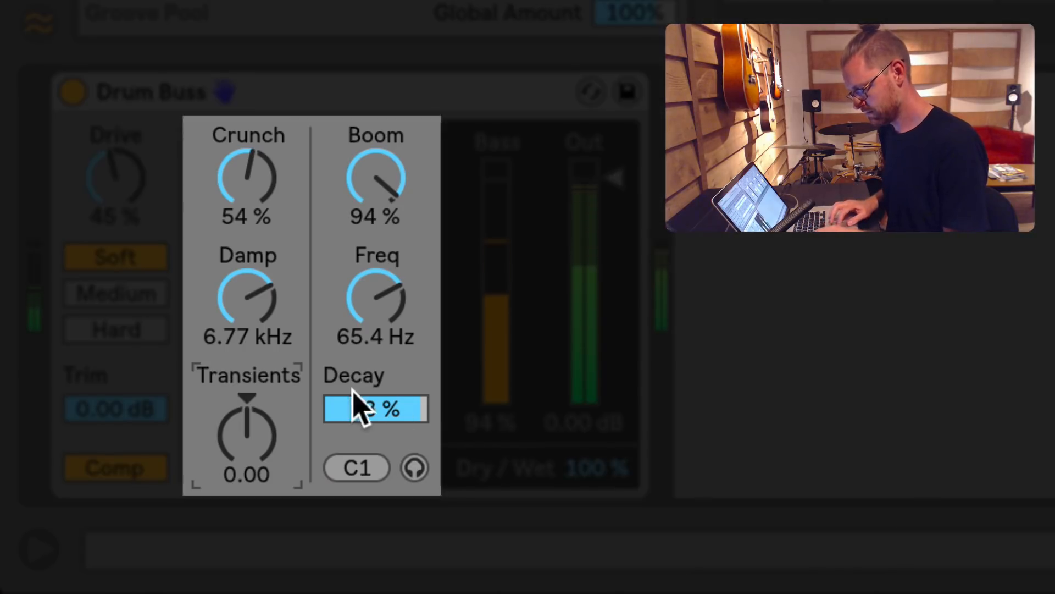
Lower Transients to -0.62, and set Damp to 9.91 kHz and Crunch to 56%
drag(249, 416, 248, 430)
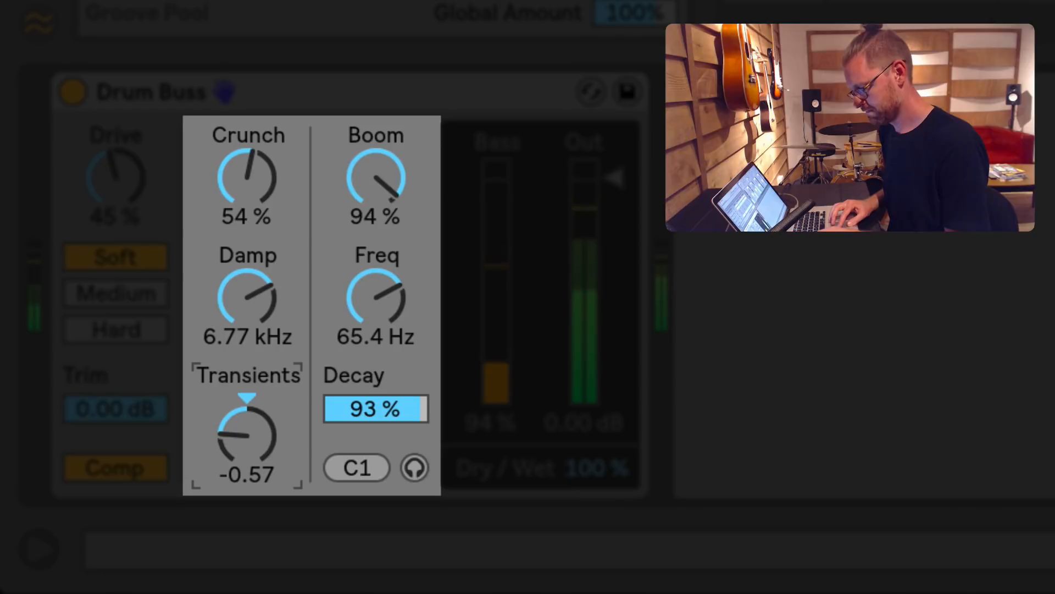
drag(249, 433, 249, 434)
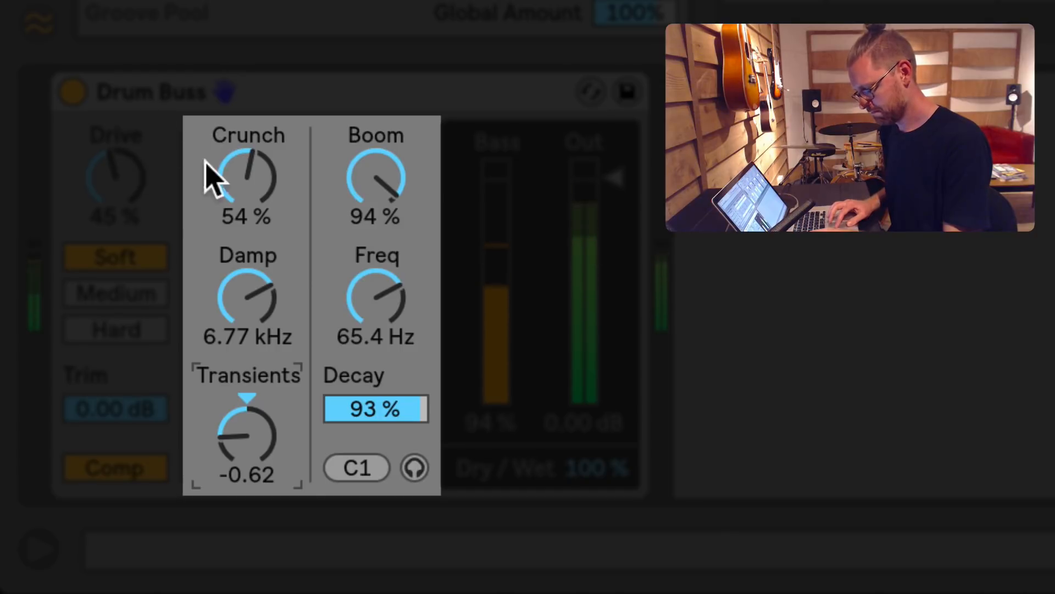
drag(246, 291, 246, 271)
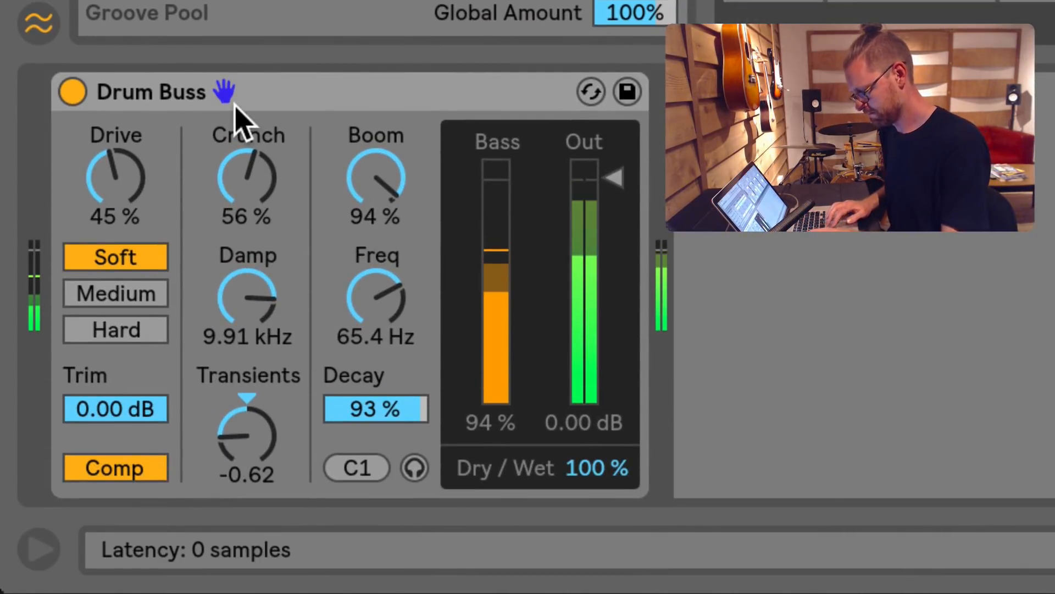
Compare the full mix with Drum Buss bypassed and switched back on
click(72, 92)
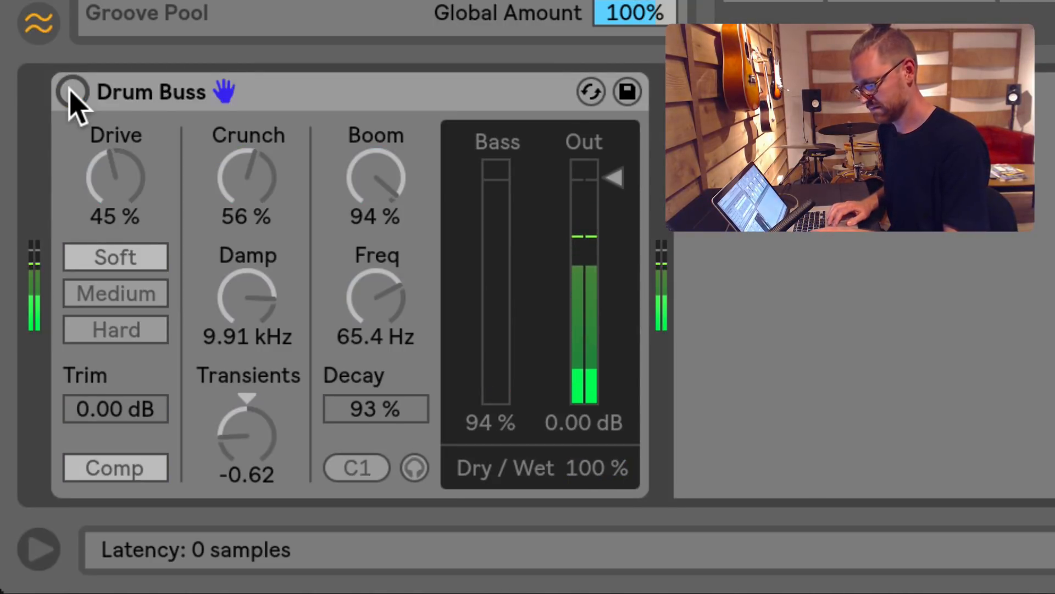
click(72, 93)
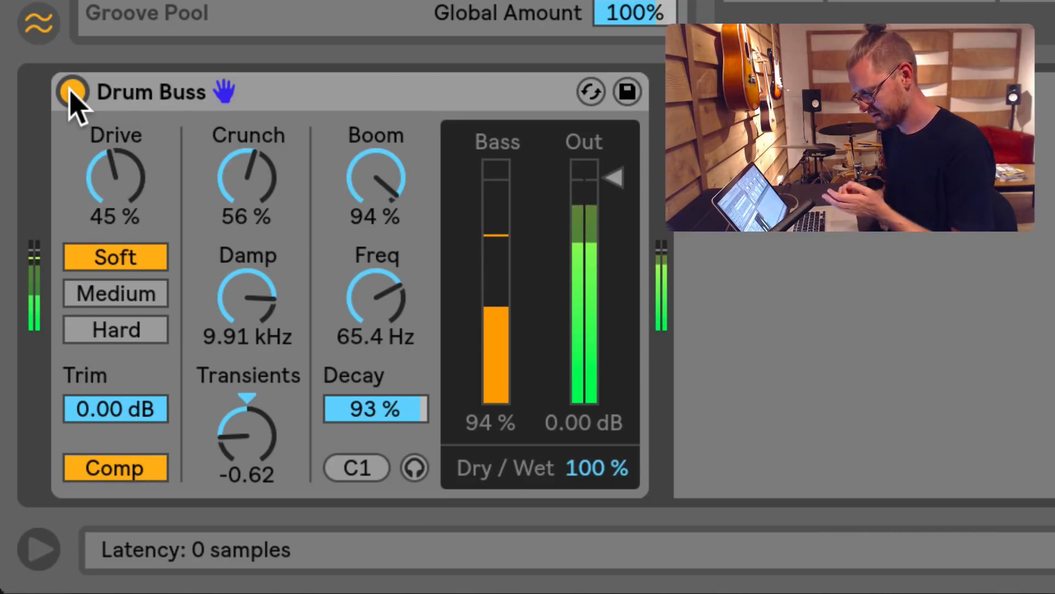